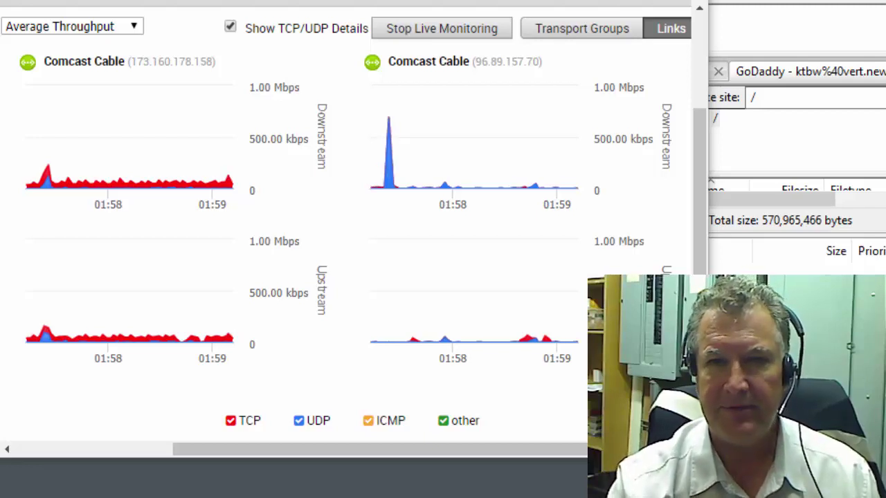
- Connect to the saved GoDaddy site from the Site Manager in a new FileZilla tab
key("alt+Tab")
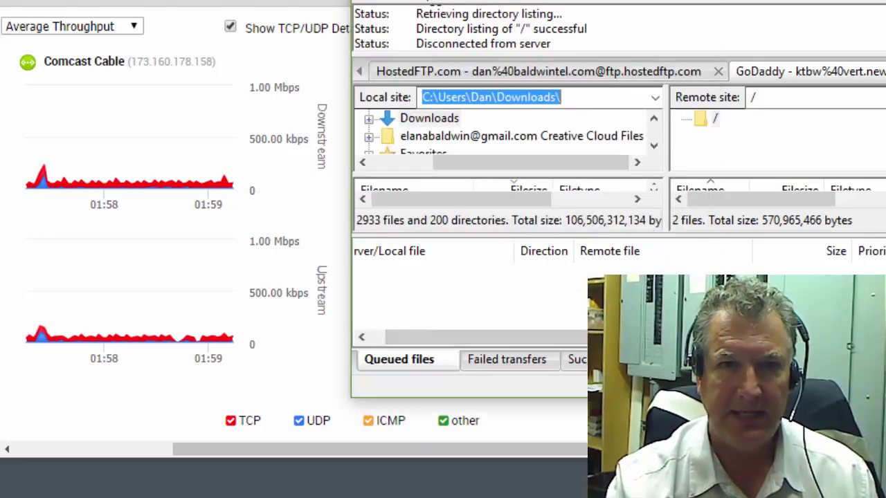
key("alt+f")
key("Escape")
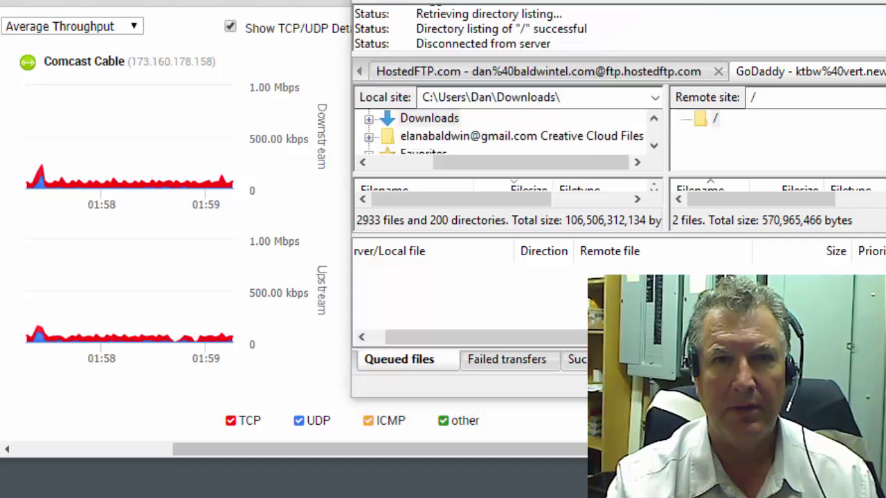
key("ctrl+s")
key("Return")
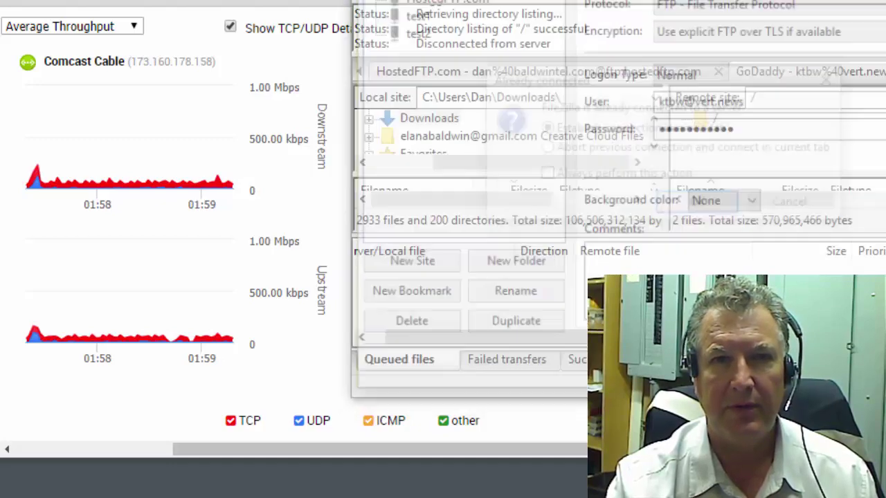
left_click(703, 204)
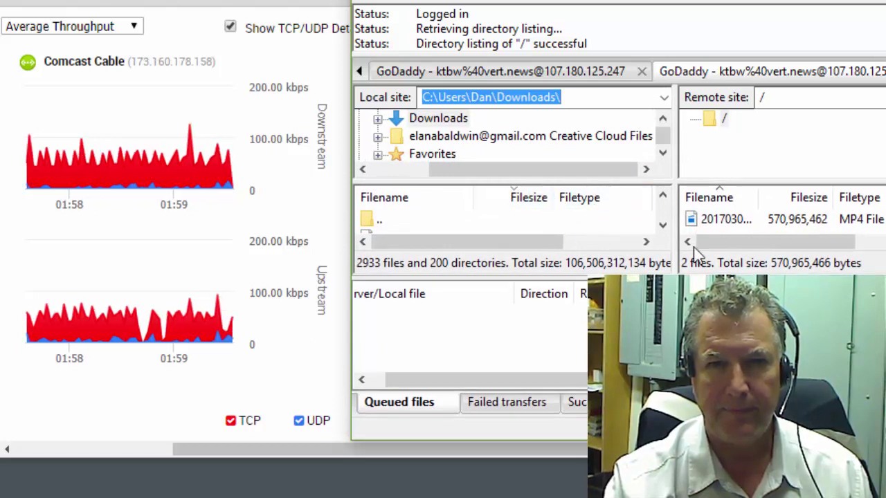
- Upload Proof_of_Life_1080p_High_bit.mp4 to the GoDaddy root and enlarge the transfer queue pane
left_click(663, 226)
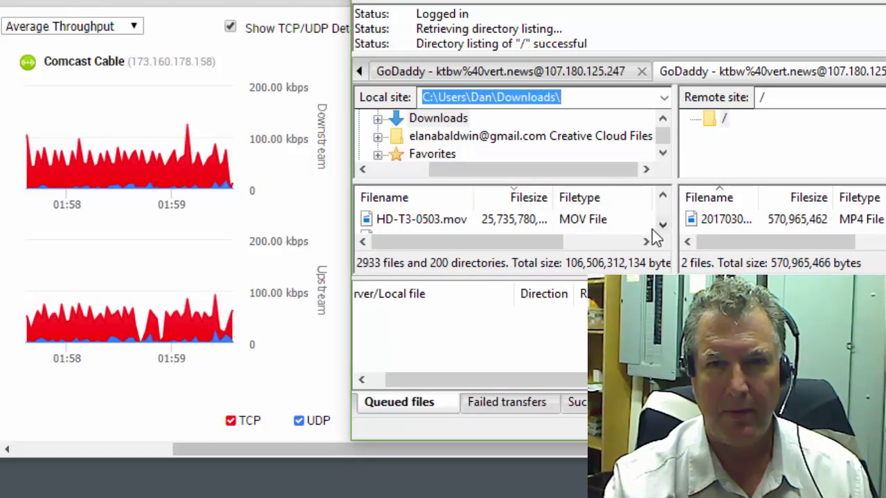
left_click(664, 226)
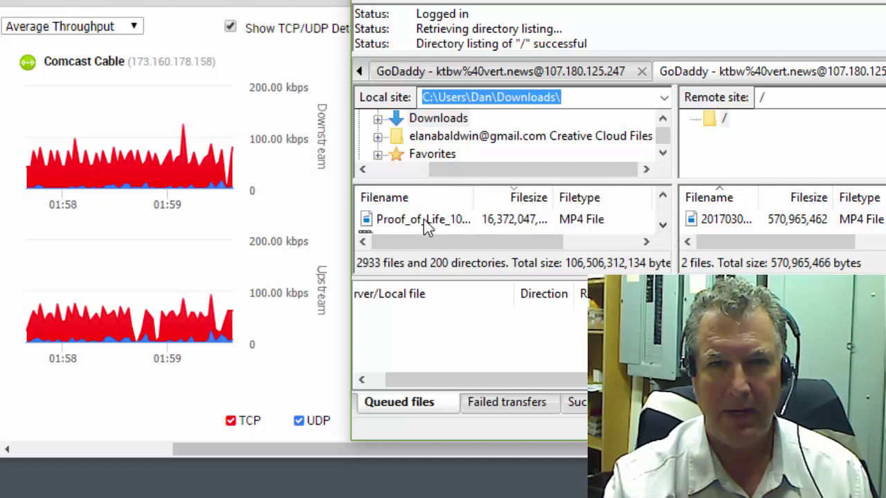
left_click_drag(424, 219, 727, 219)
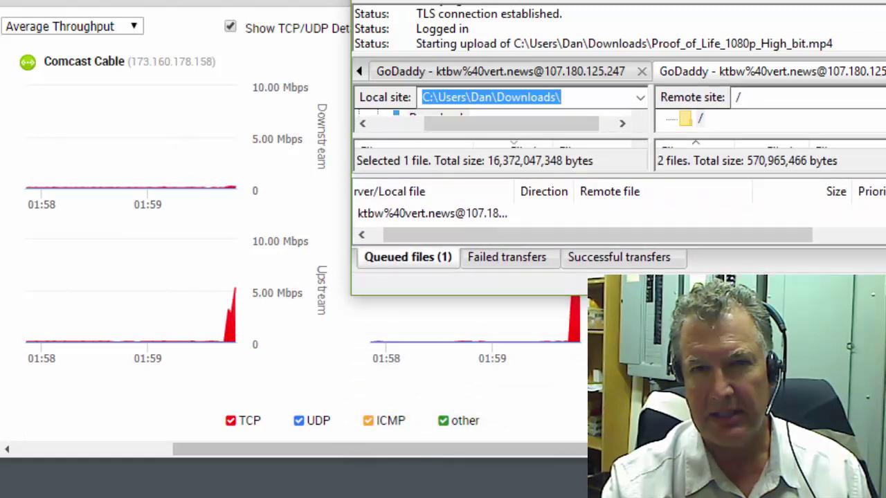
left_click_drag(770, 176, 750, 118)
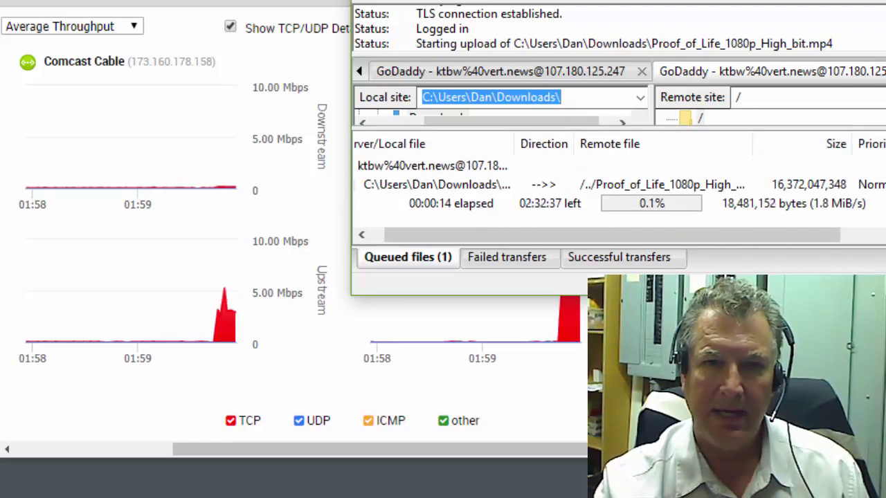
left_click(556, 438)
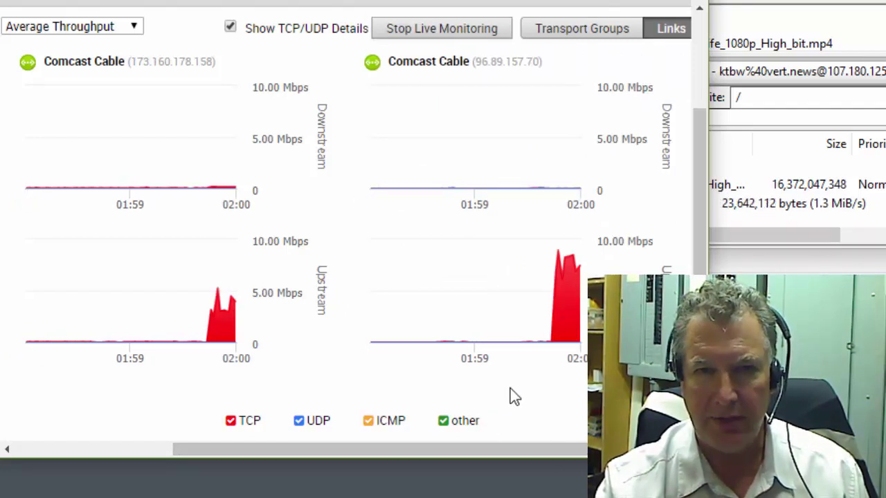
- Read the TCP values on the Upstream graphs, then bring back FileZilla's upload progress
mouse_move(488, 342)
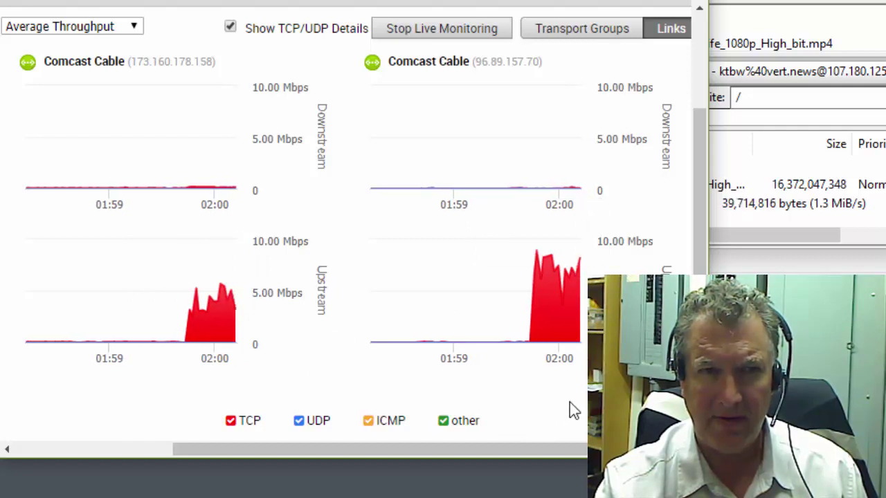
left_click(743, 220)
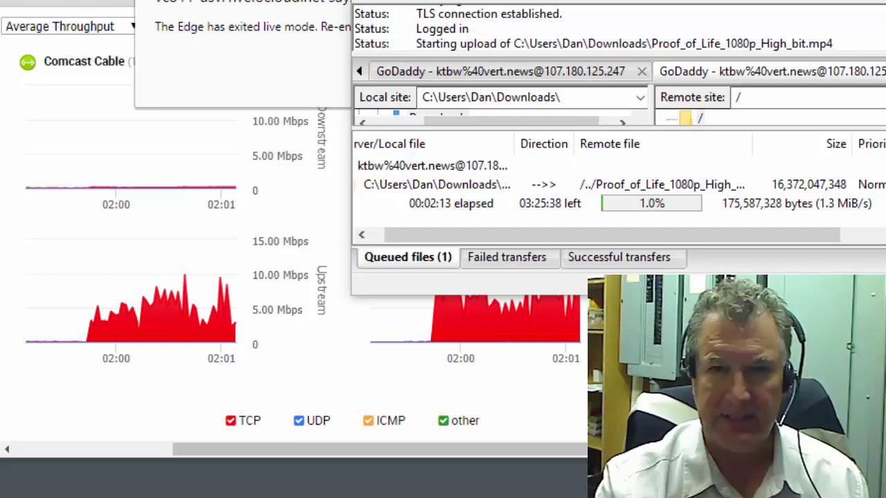
- Clear the exited-live-mode notice, check the upstream peaks, and return to FileZilla's queue
key("alt+Tab")
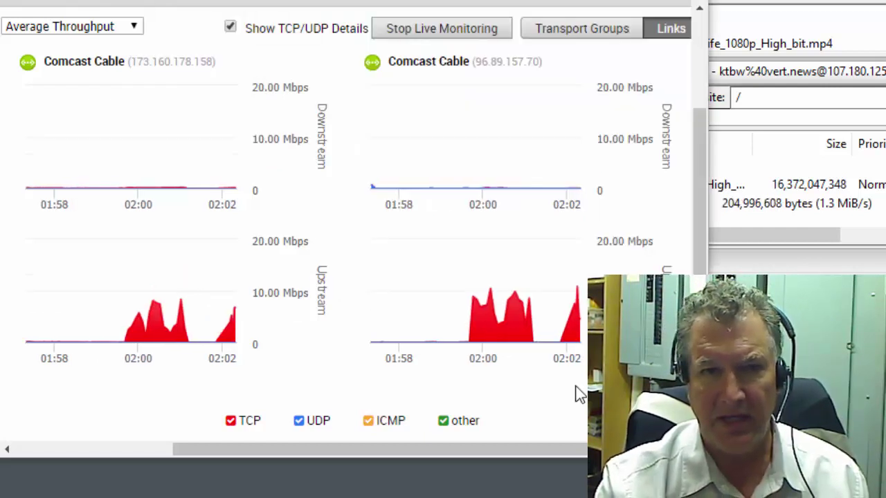
mouse_move(494, 337)
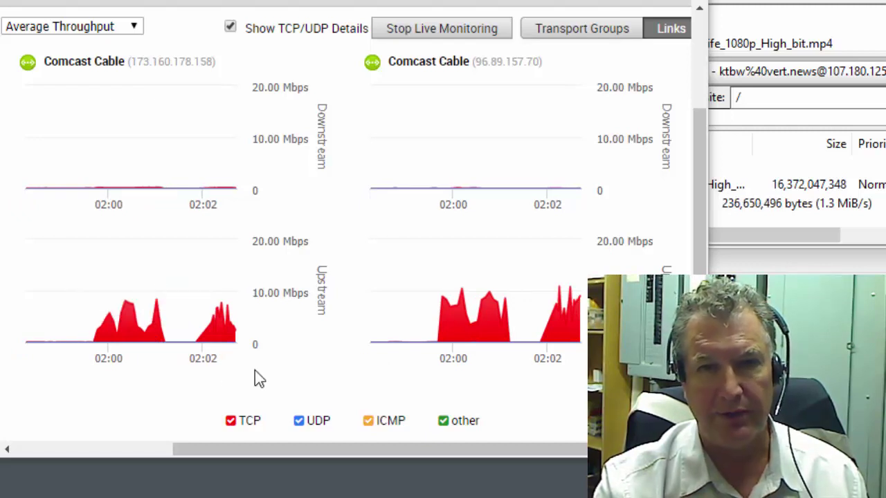
left_click(744, 207)
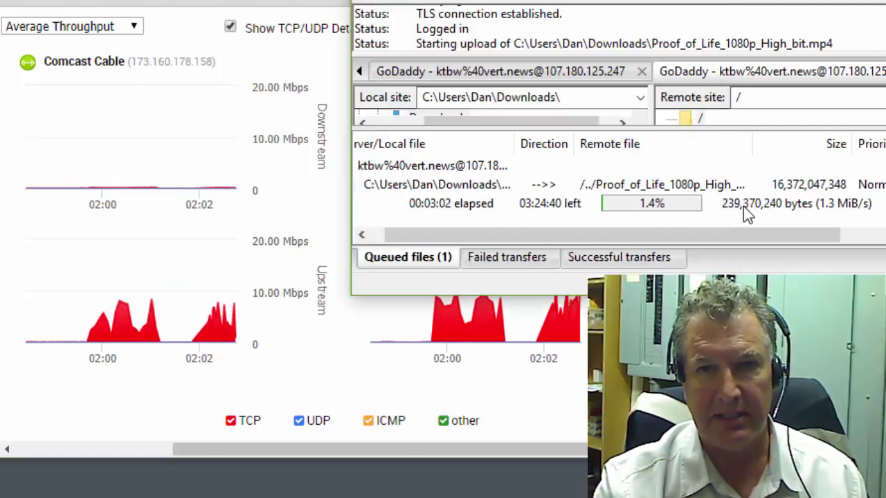
- Stop the GoDaddy upload and remove all entries from the transfer queue
left_click(449, 185)
right_click(448, 185)
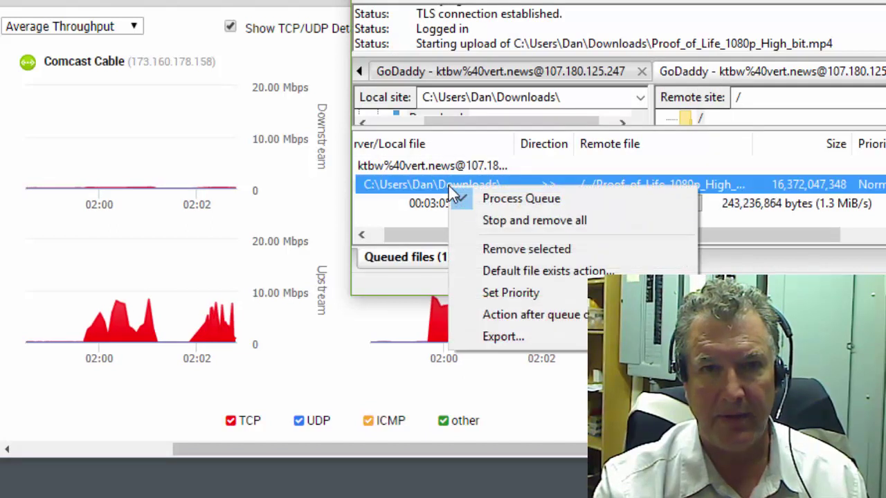
left_click(492, 225)
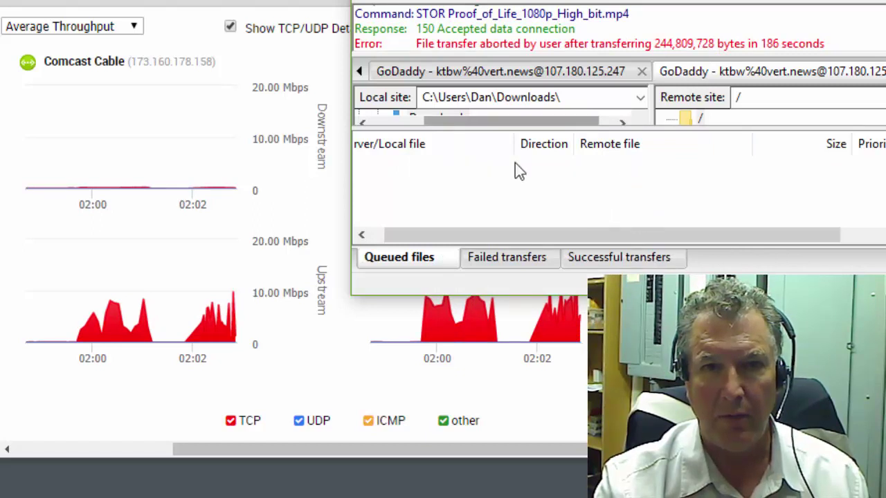
- Connect to the saved HostedFTP site from the Site Manager in a new tab
key("alt+f")
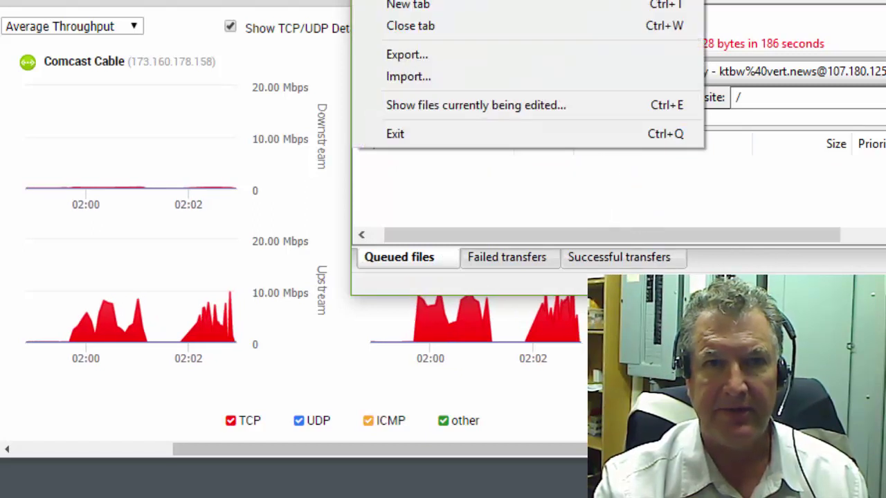
key("Return")
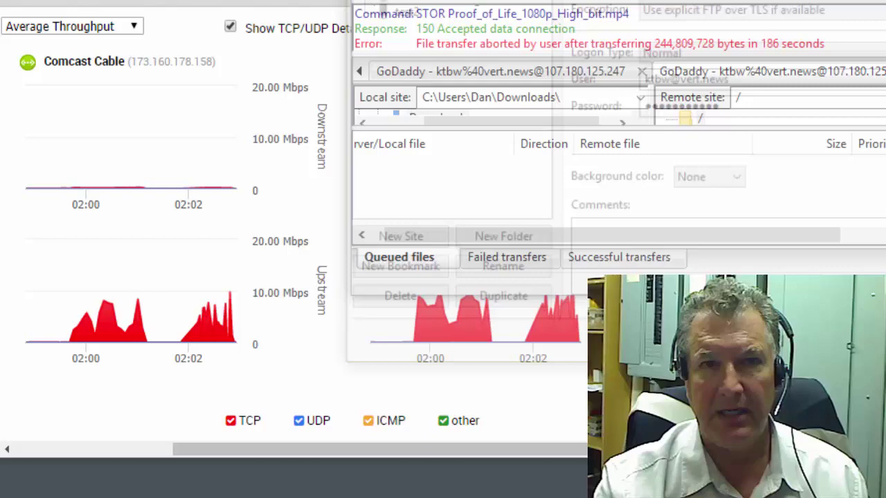
key("Down")
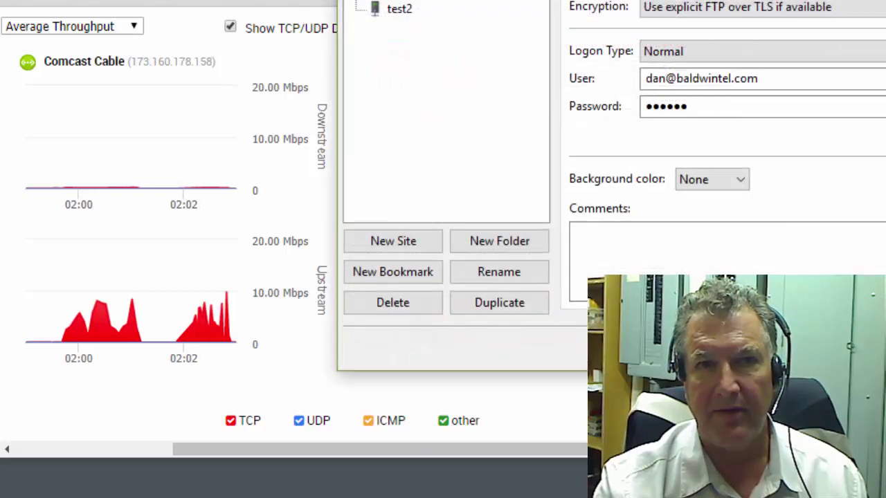
key("Return")
left_click(684, 158)
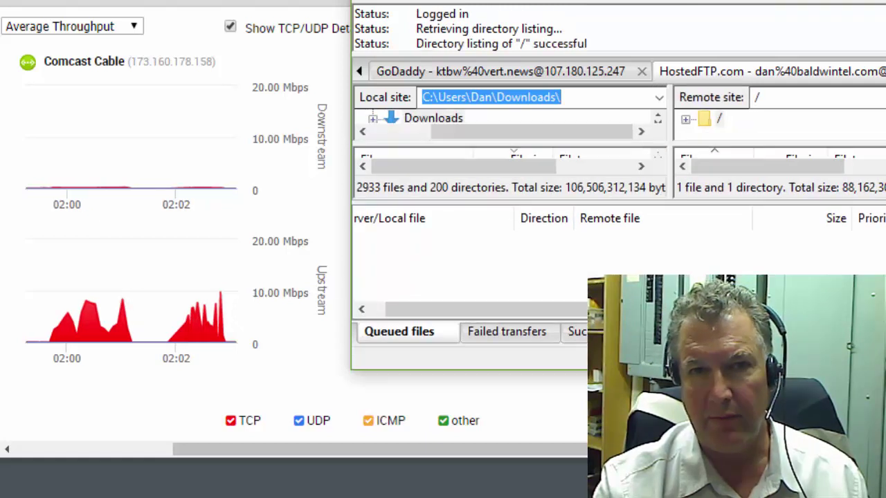
- Enlarge the local panes and drag the Proof of Life MP4 from Downloads onto the HostedFTP root
scroll(565, 115, "down", 4)
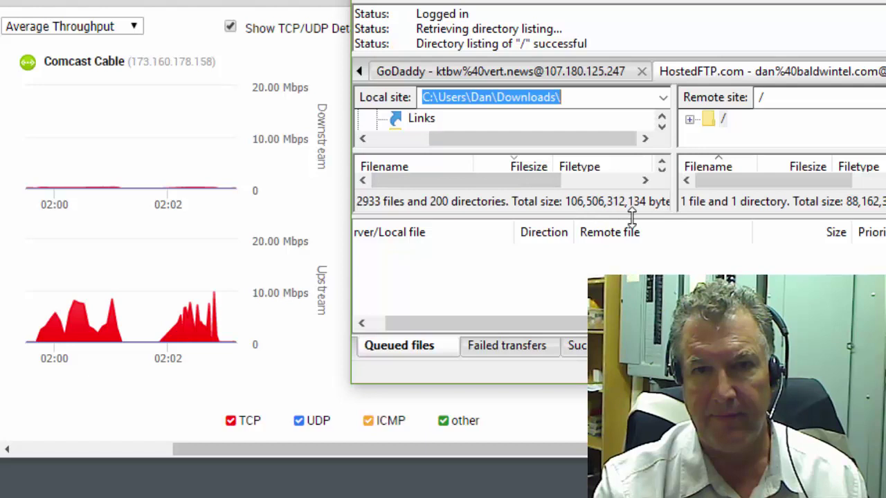
left_click_drag(632, 217, 631, 259)
scroll(602, 196, "down", 1)
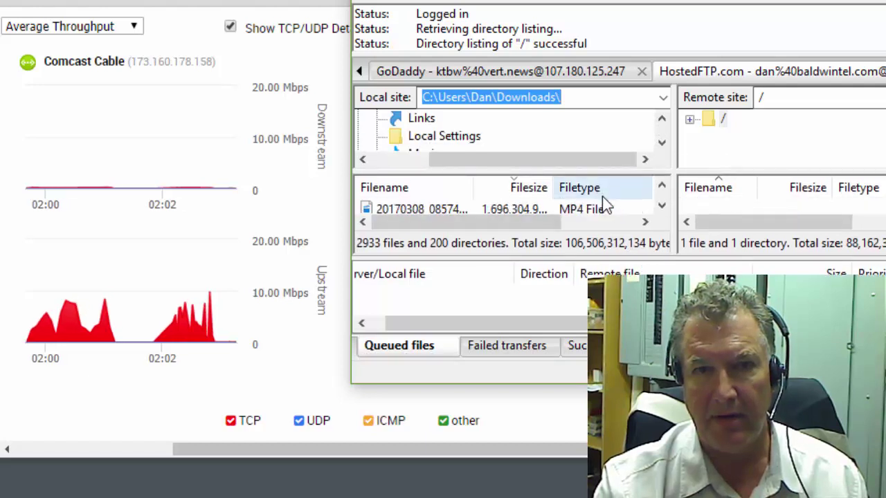
scroll(602, 196, "down", 1)
scroll(602, 196, "up", 5)
scroll(602, 196, "down", 1)
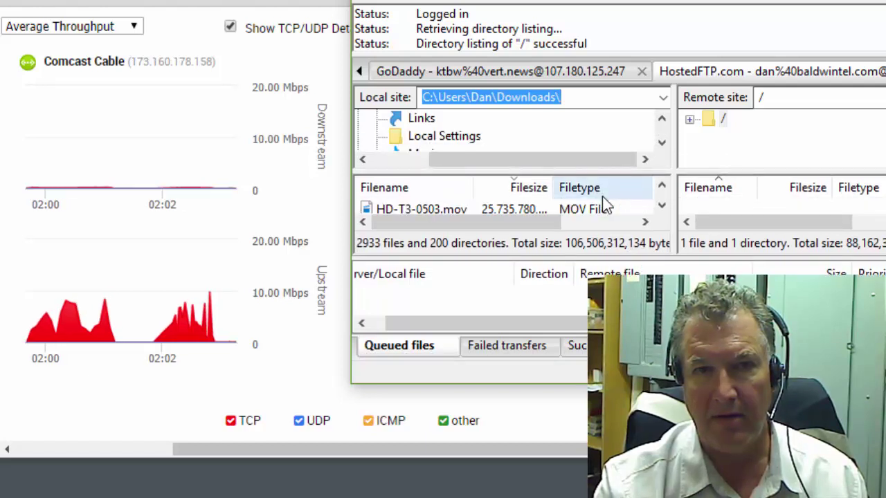
scroll(602, 196, "down", 1)
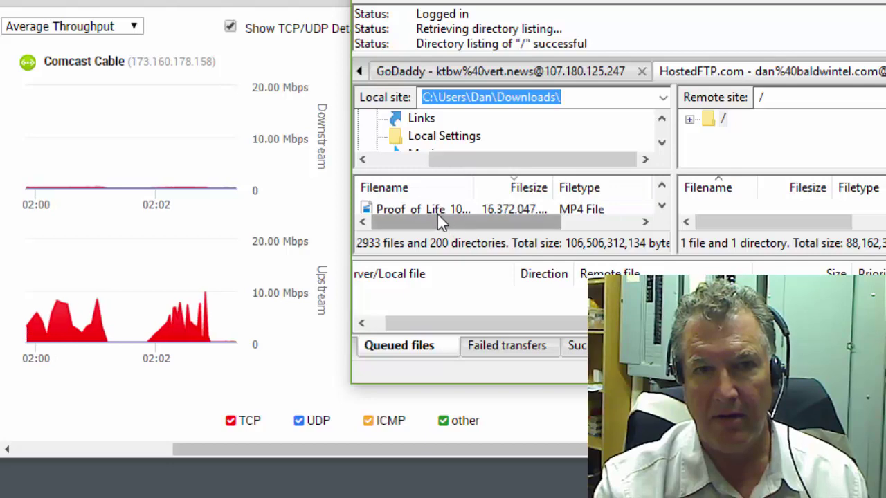
left_click_drag(434, 207, 731, 203)
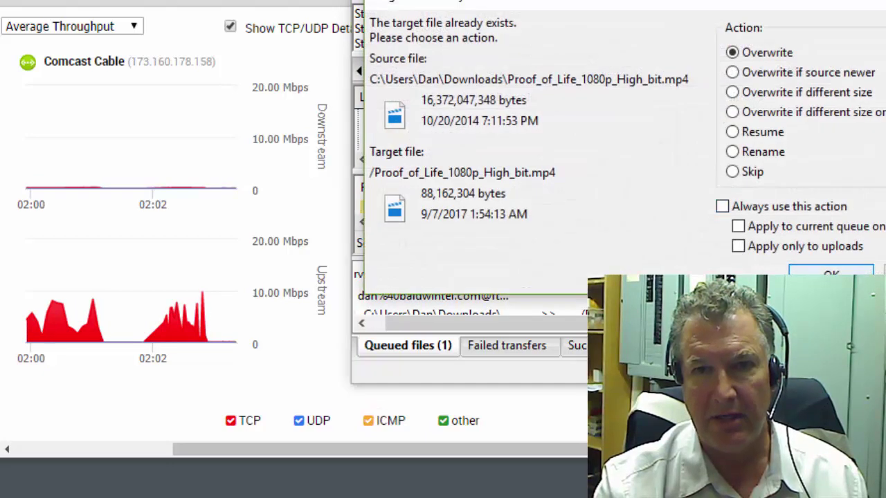
- Confirm Overwrite for the existing remote Proof of Life file so the full upload starts
key("Return")
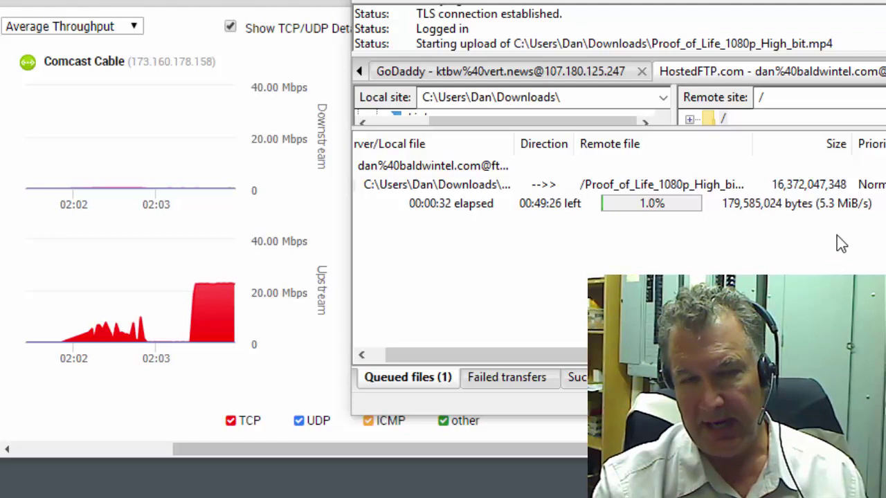
- Bring VeloCloud Orchestrator forward and read both links' upstream Mbps on the charts
left_click(203, 226)
mouse_move(220, 331)
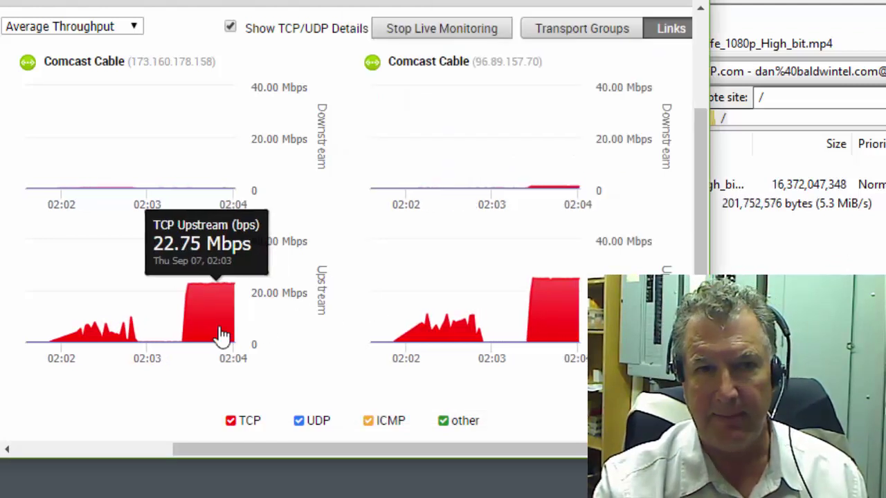
mouse_move(558, 317)
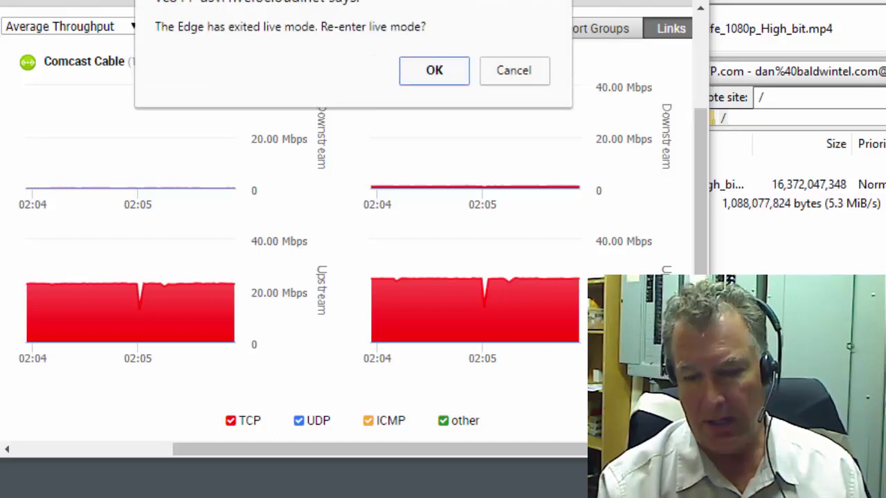
- Accept the 'Re-enter live mode?' prompt to resume live link monitoring
left_click(418, 79)
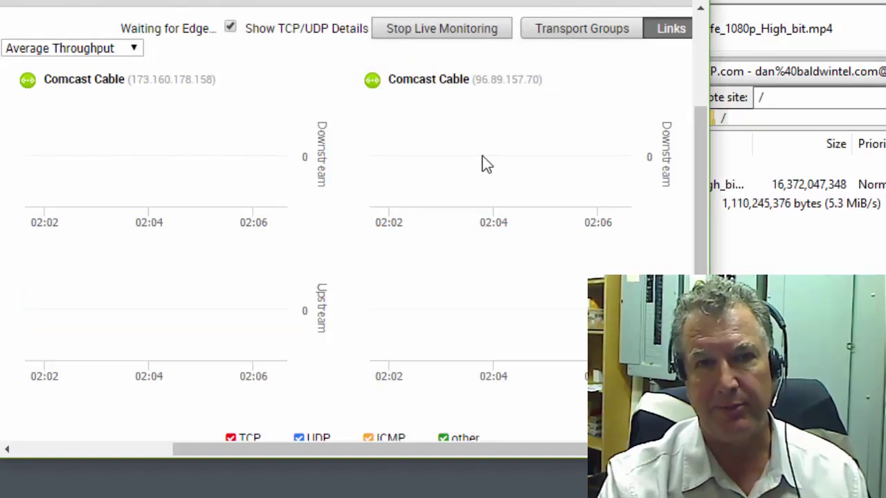